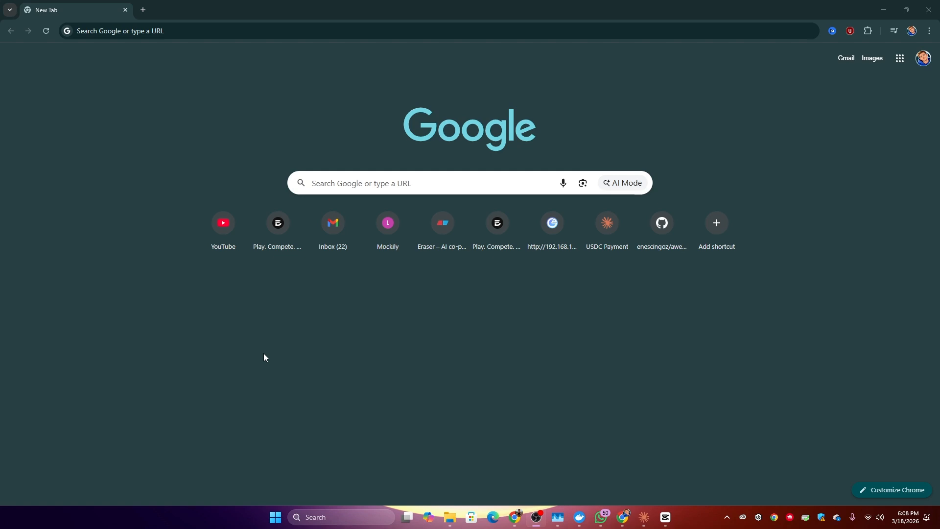
# Search the web for "docker download" and open the Docker Desktop product page from the results
pyautogui.click(358, 5)
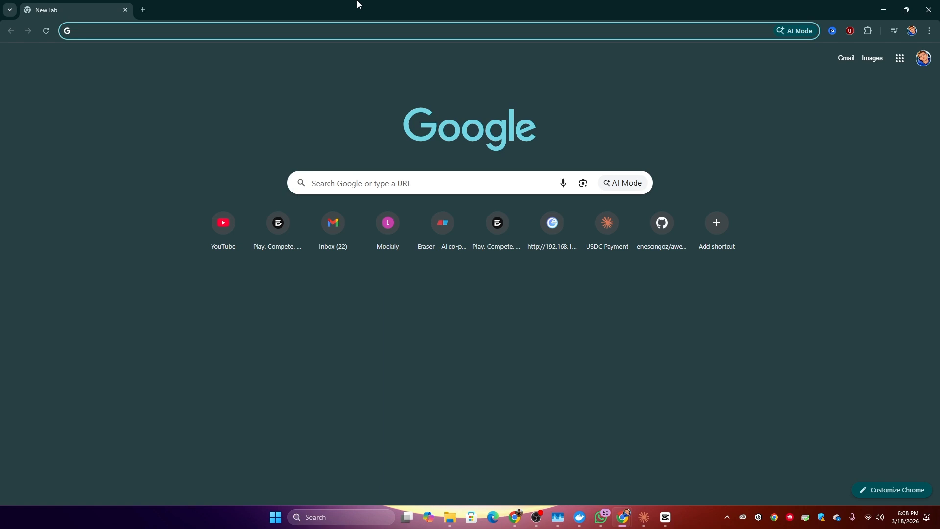
pyautogui.write('docker download')
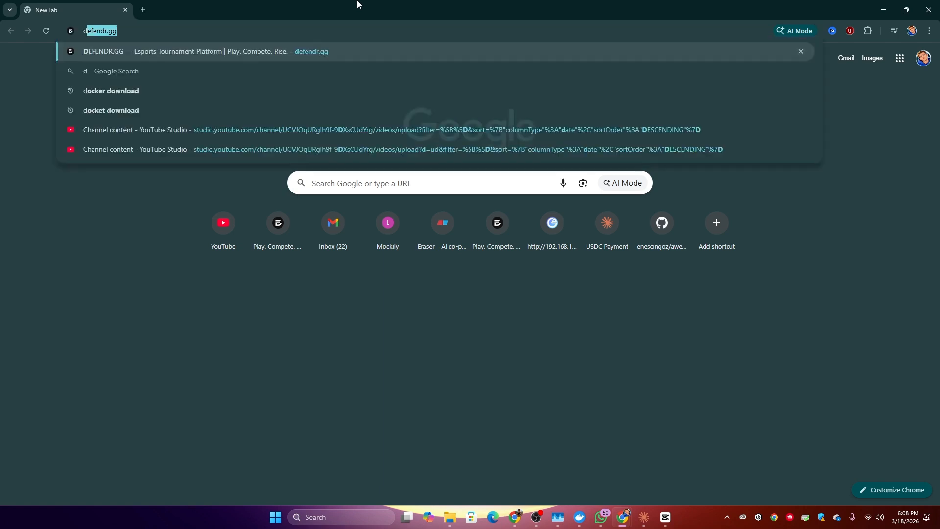
pyautogui.press('Return')
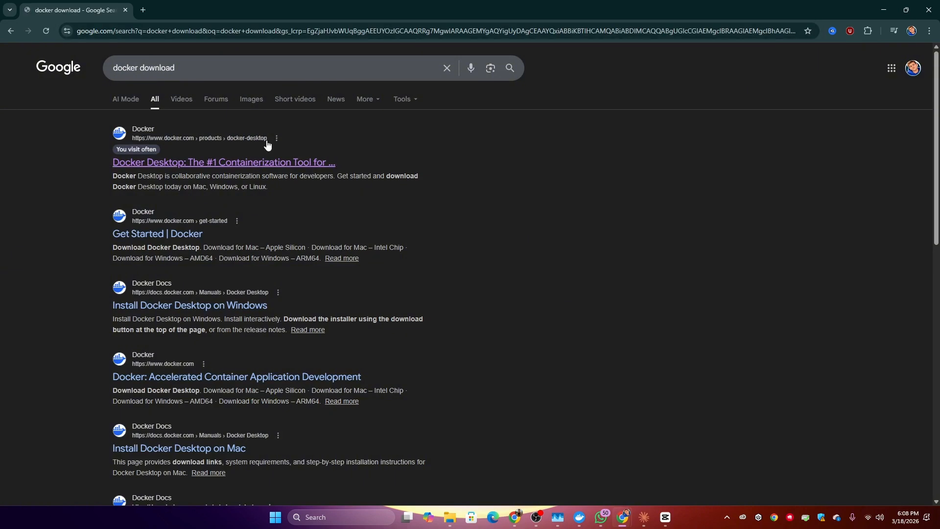
pyautogui.click(281, 162)
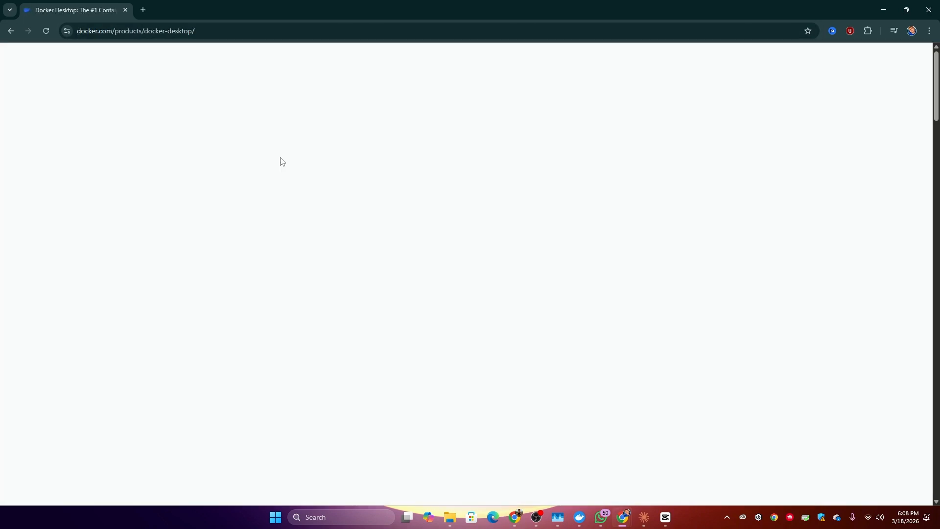
# Download the Docker Desktop installer for Windows – AMD64
pyautogui.moveTo(333, 240)
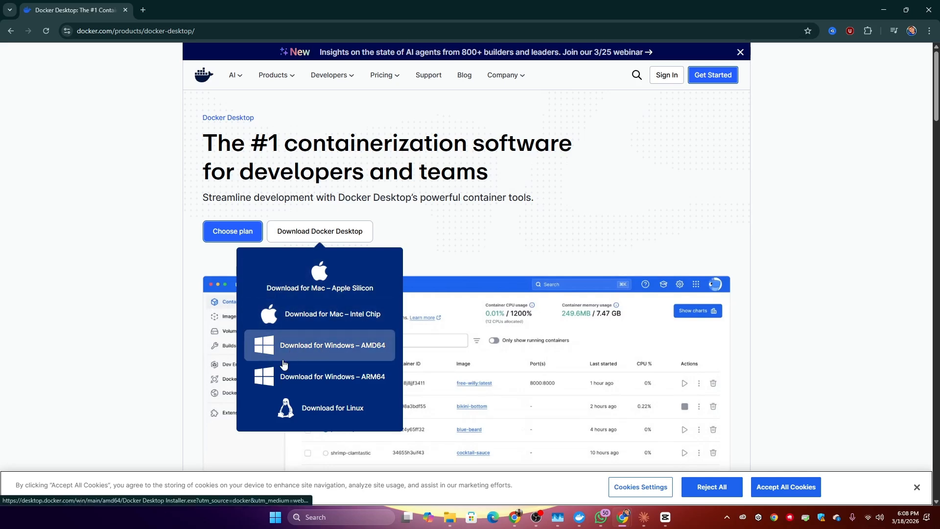
pyautogui.click(334, 348)
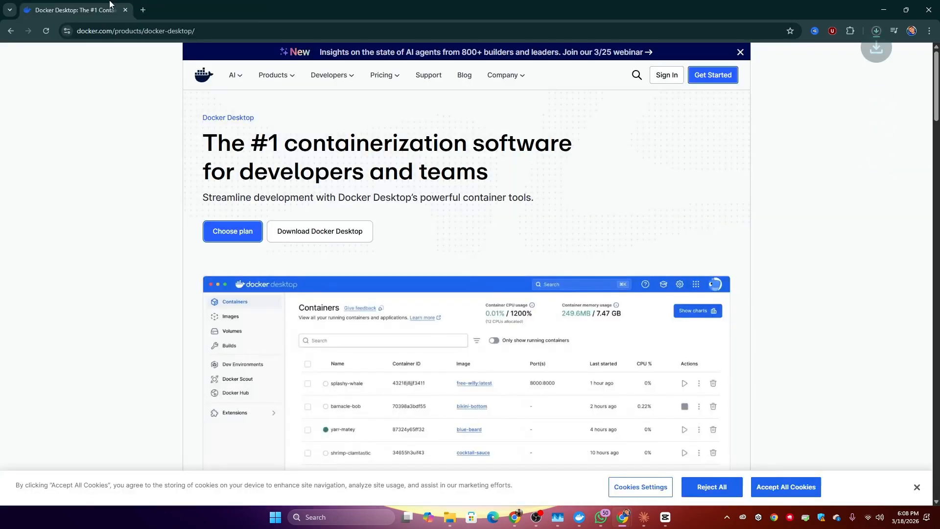
pyautogui.moveTo(289, 238)
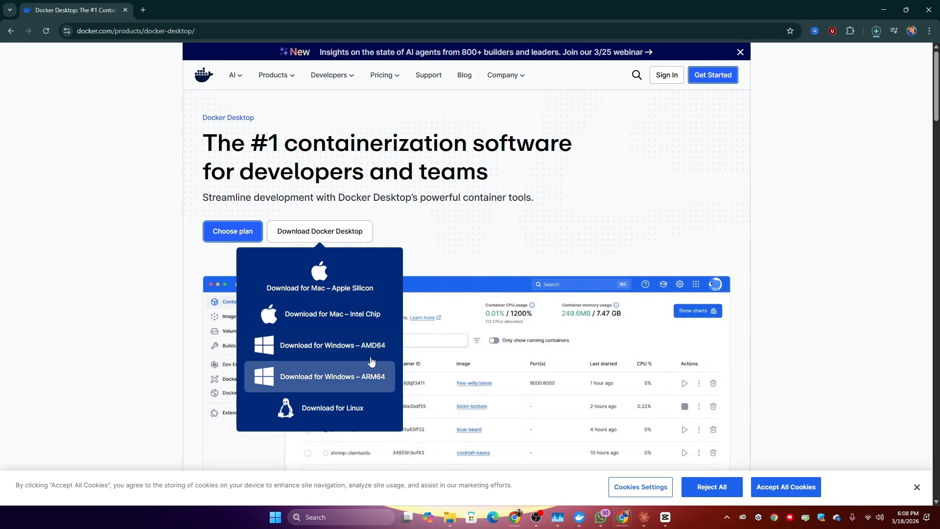
pyautogui.click(341, 386)
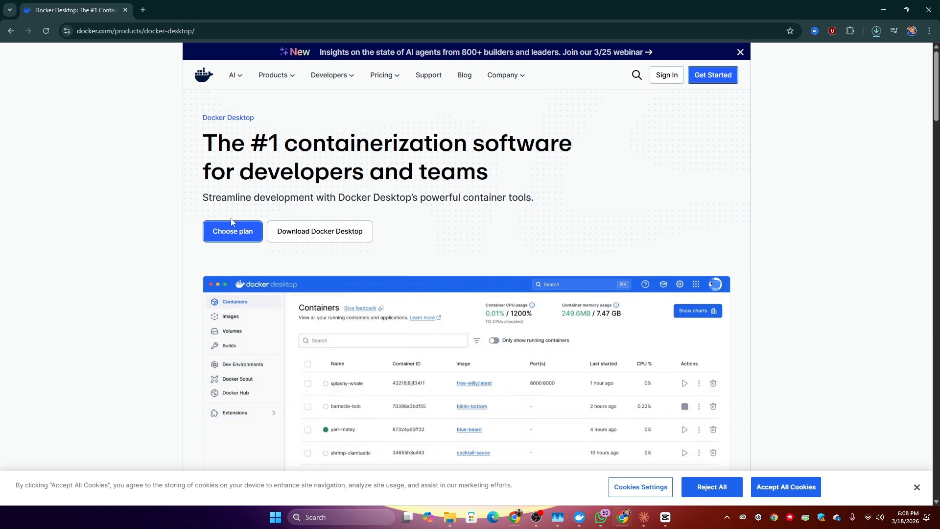
pyautogui.moveTo(320, 234)
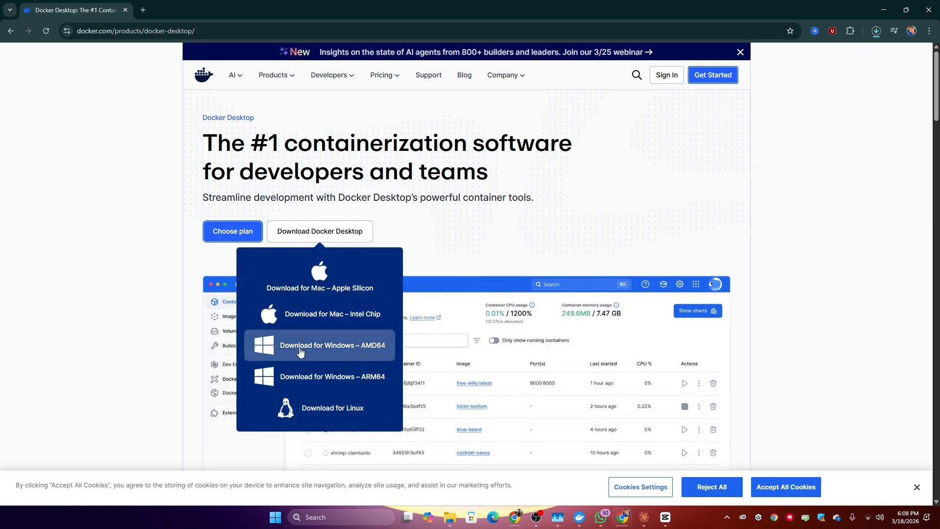
pyautogui.click(875, 31)
pyautogui.click(865, 74)
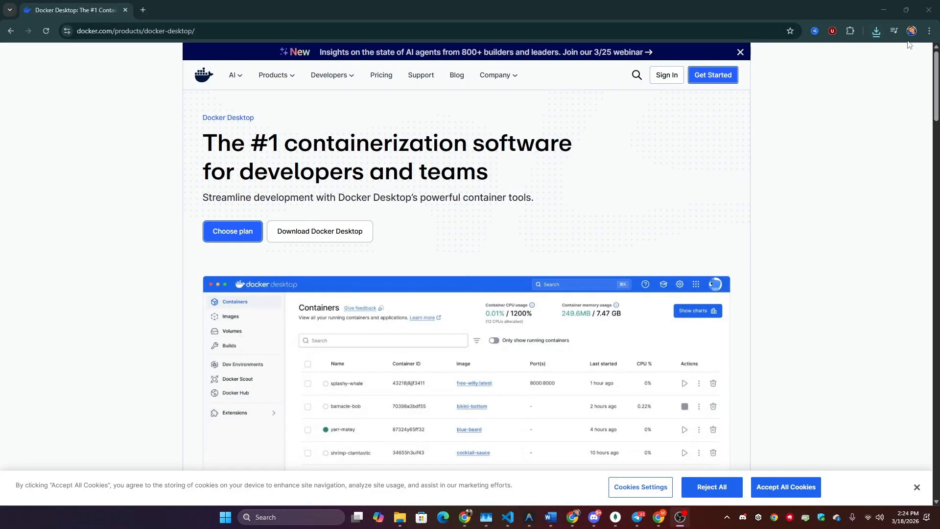
# Run the downloaded Docker Desktop Installer.exe with WSL 2 enabled and restart Windows to complete the installation
pyautogui.click(877, 35)
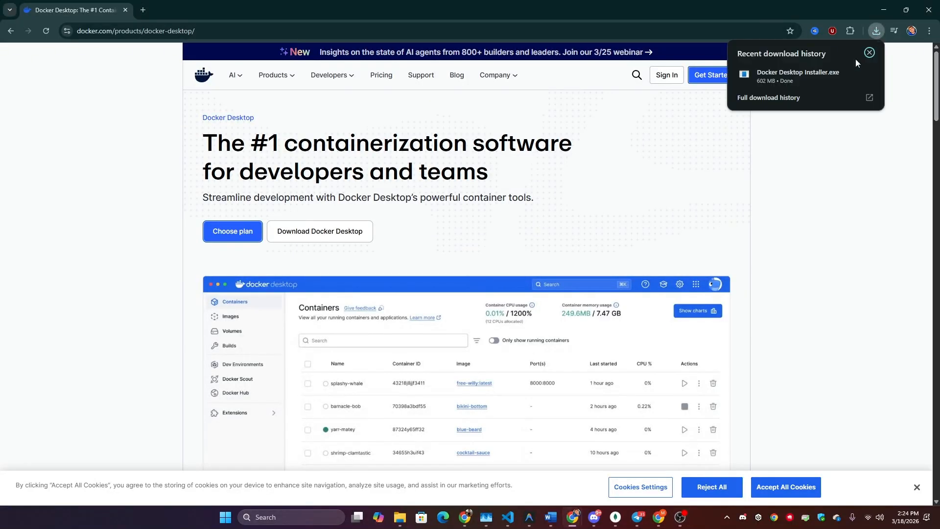
pyautogui.click(793, 78)
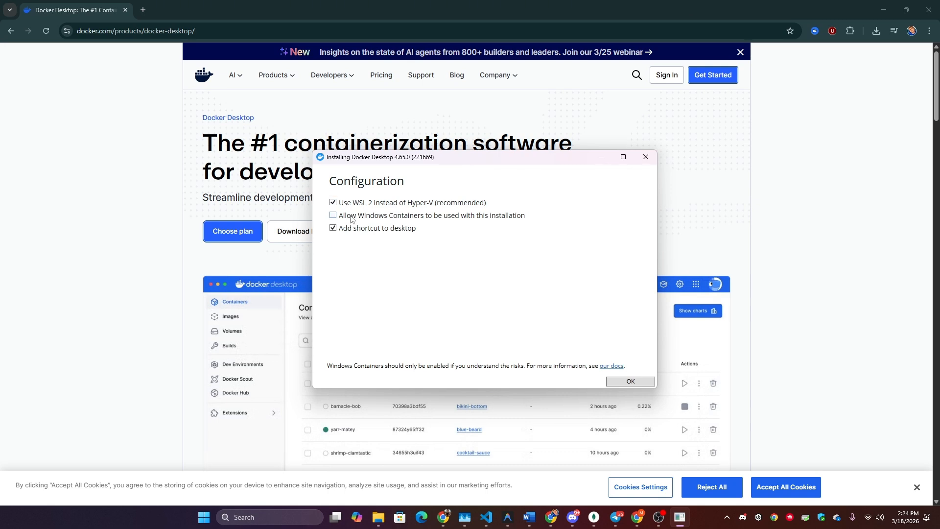
pyautogui.click(406, 219)
pyautogui.click(631, 384)
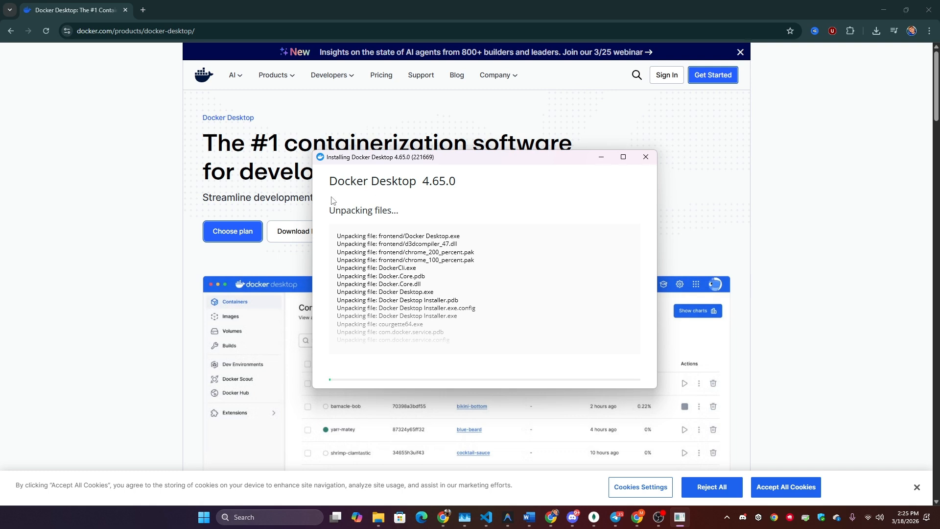
pyautogui.moveTo(442, 153); pyautogui.dragTo(440, 124)
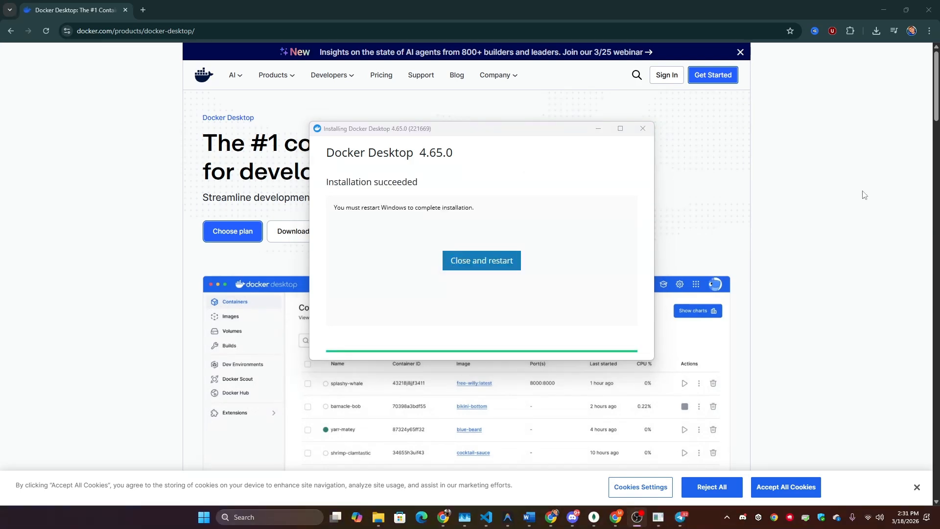
pyautogui.click(480, 241)
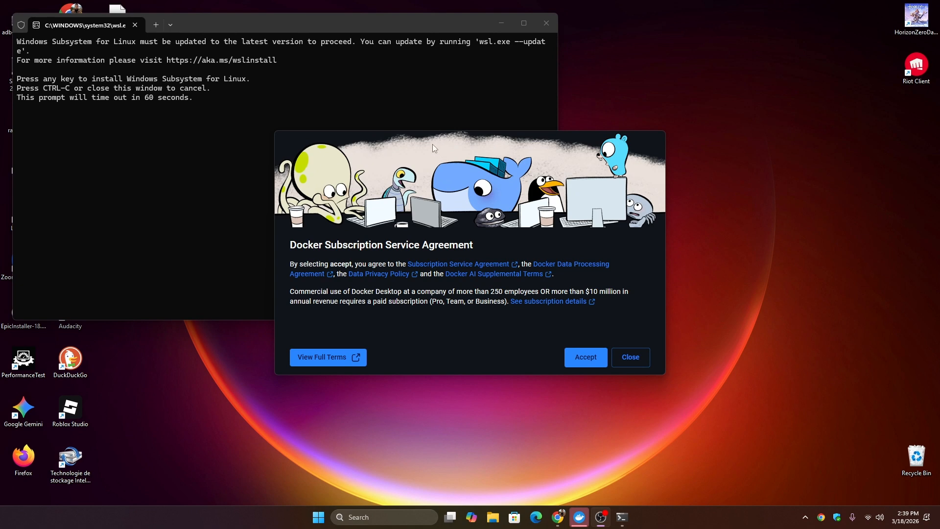
# Accept the Docker Subscription Service Agreement
pyautogui.moveTo(433, 142); pyautogui.dragTo(490, 125)
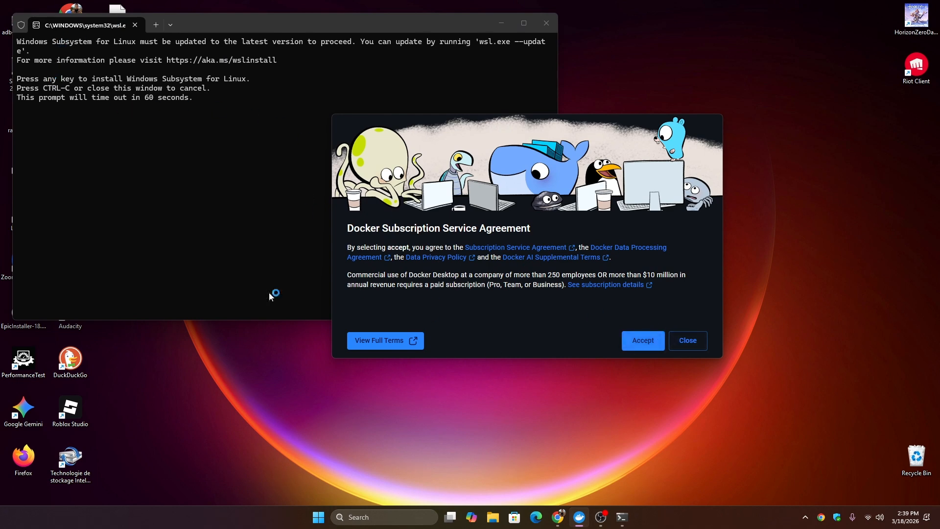
pyautogui.moveTo(345, 232); pyautogui.dragTo(538, 229)
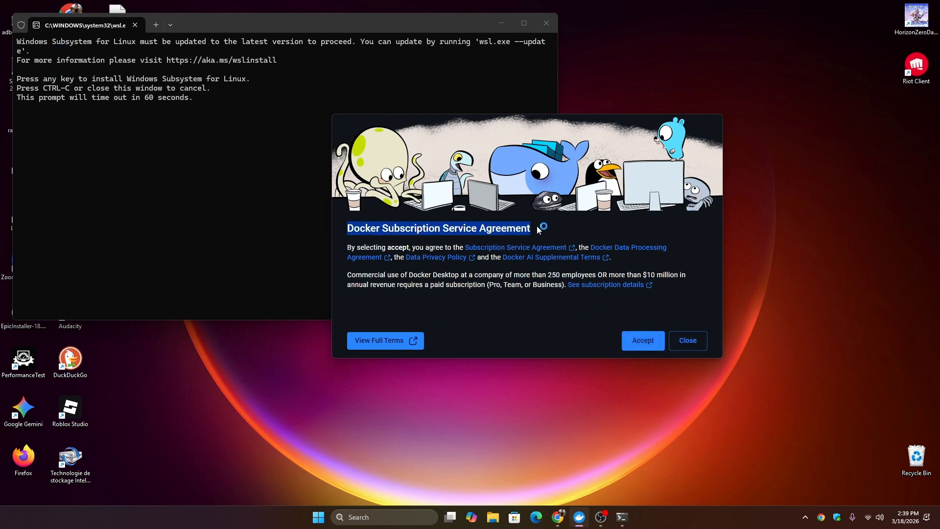
pyautogui.click(642, 340)
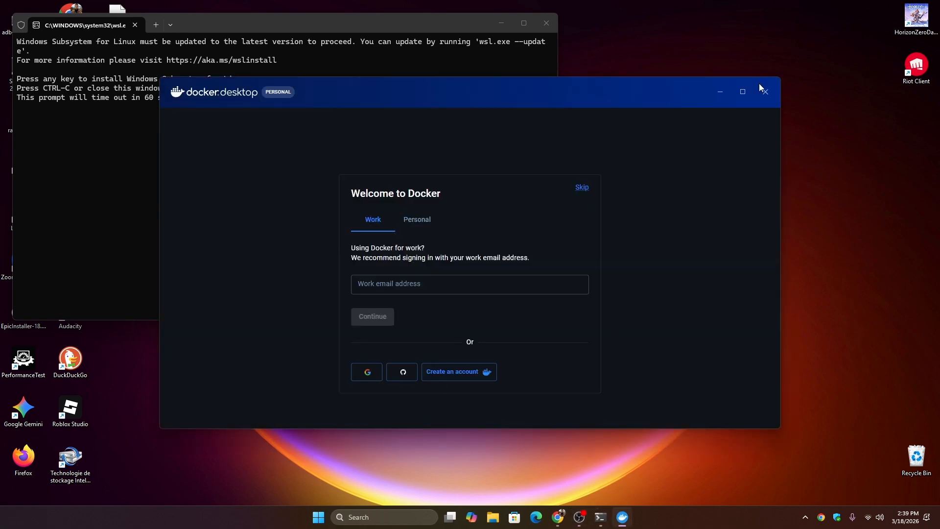
# Maximize Docker Desktop, switch to the browser for the Docker sign-in, and let the authentication page open Docker Desktop
pyautogui.click(743, 91)
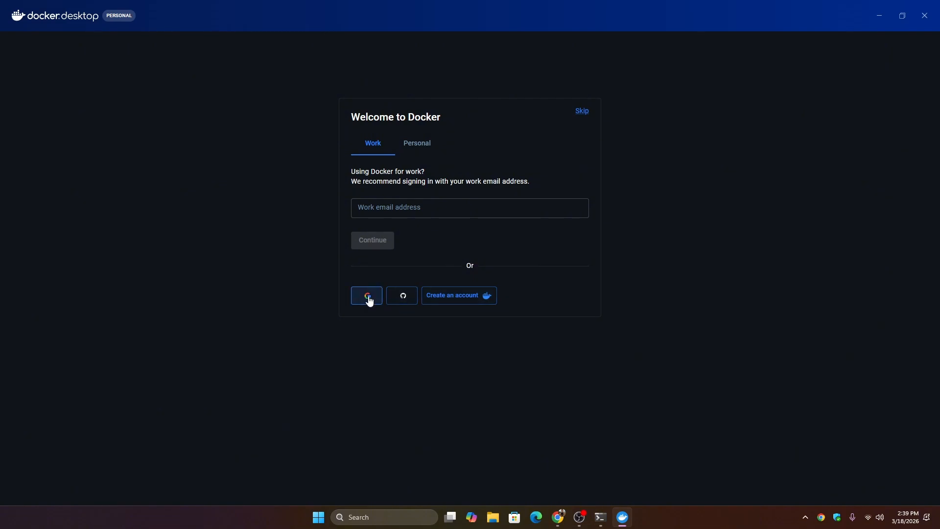
pyautogui.moveTo(560, 521)
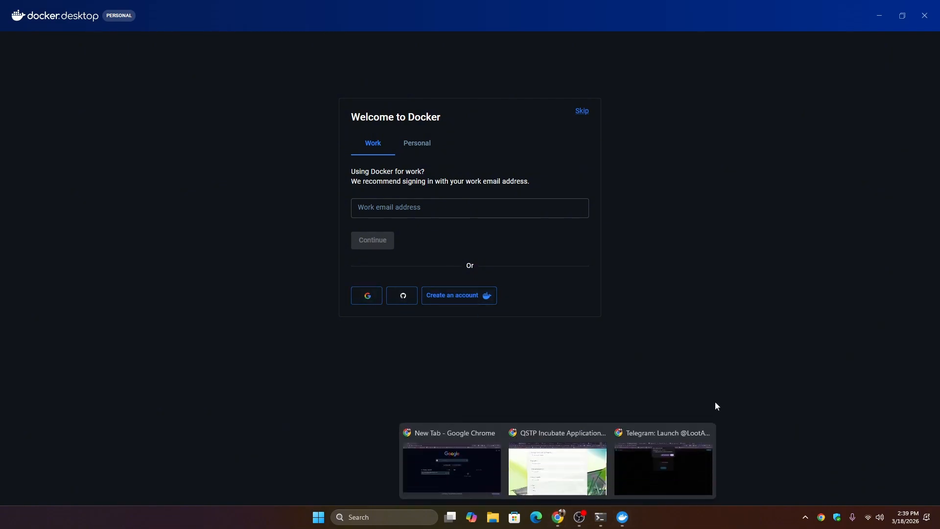
pyautogui.click(663, 463)
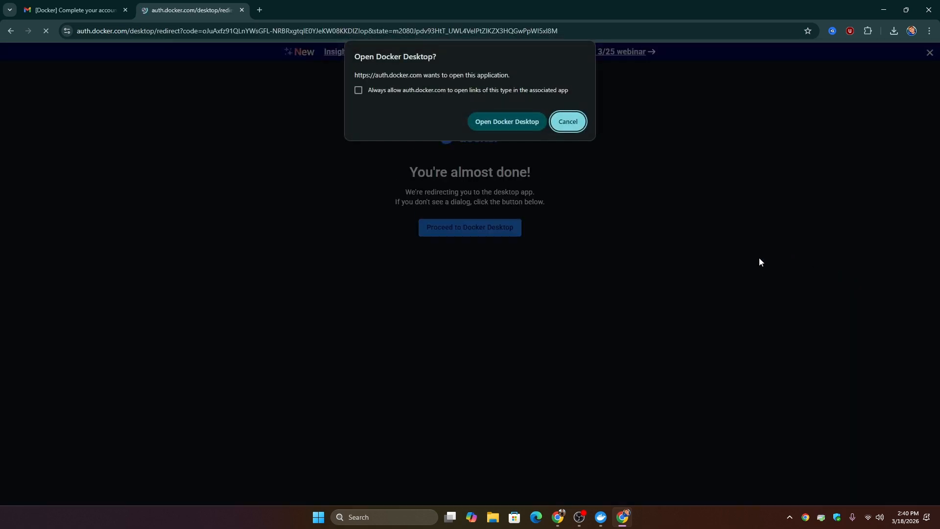
pyautogui.click(503, 123)
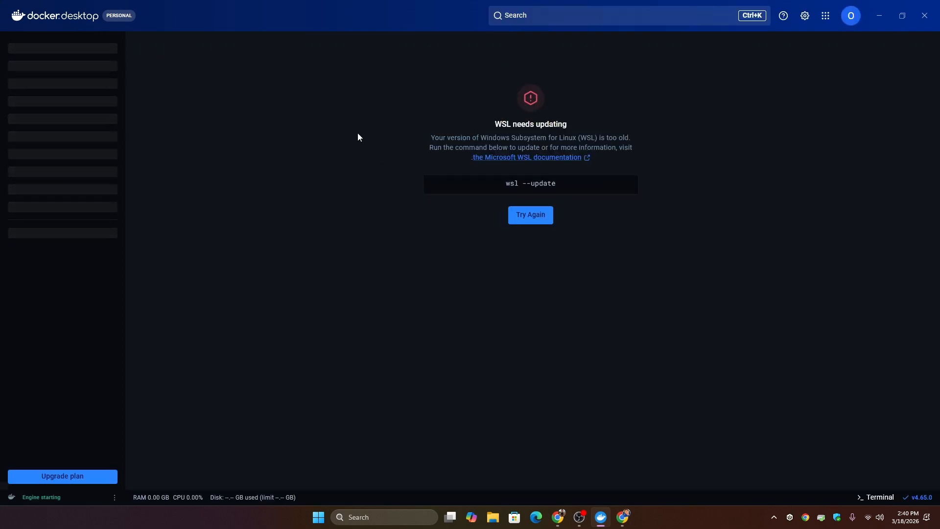
# Copy the WSL update command from Docker Desktop and run "wsl --update" in an administrator Command Prompt
pyautogui.moveTo(428, 137); pyautogui.dragTo(495, 125)
pyautogui.click(613, 185)
pyautogui.press('super')
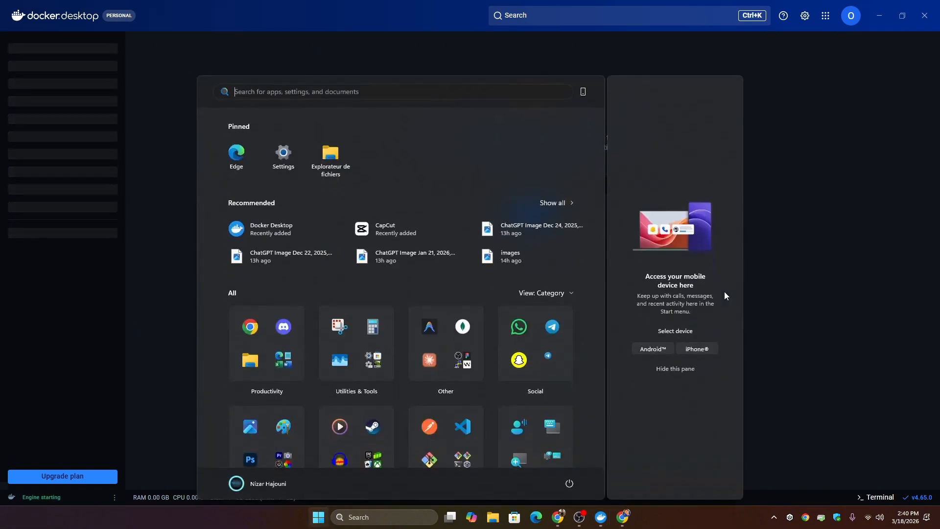
pyautogui.write('cmd')
pyautogui.hotkey('ctrl', 'shift', 'Return')
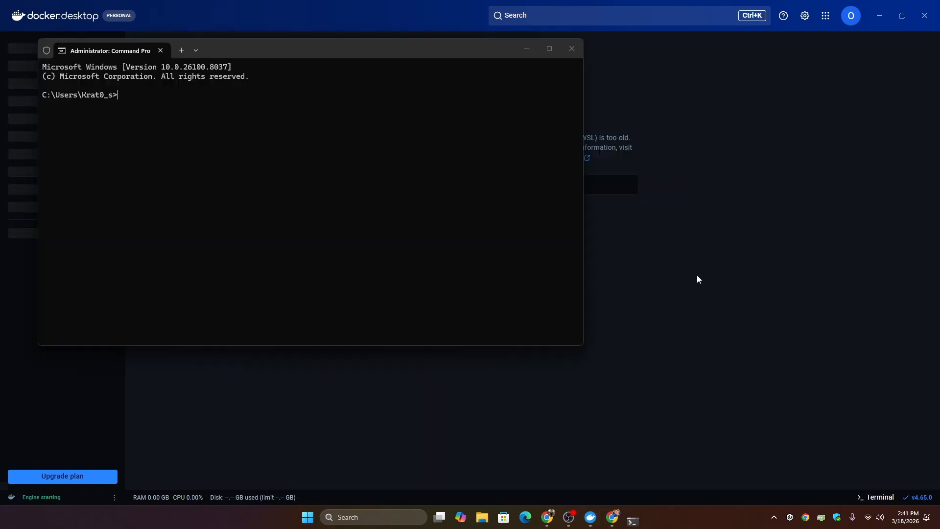
pyautogui.hotkey('ctrl', 'v')
pyautogui.press('Return')
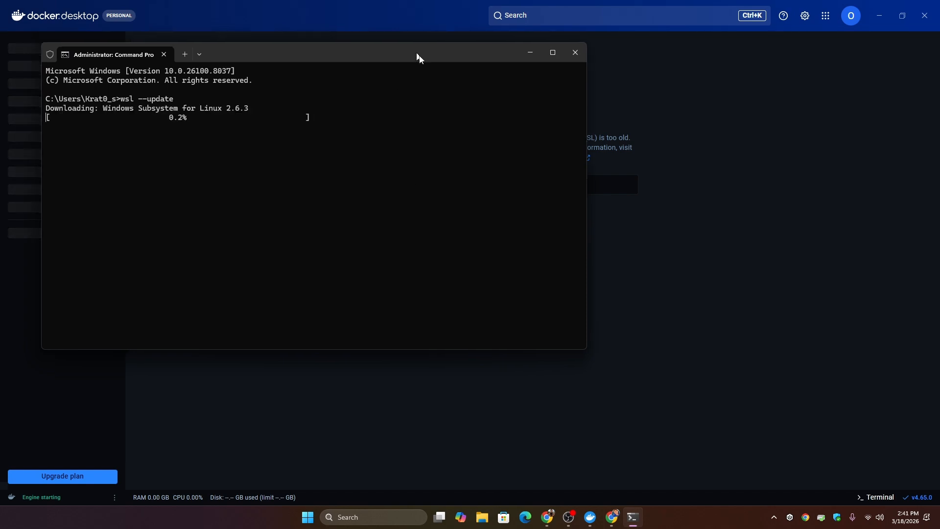
# Reposition the Command Prompt window and check the progress of the WSL update
pyautogui.moveTo(414, 53); pyautogui.dragTo(627, 289)
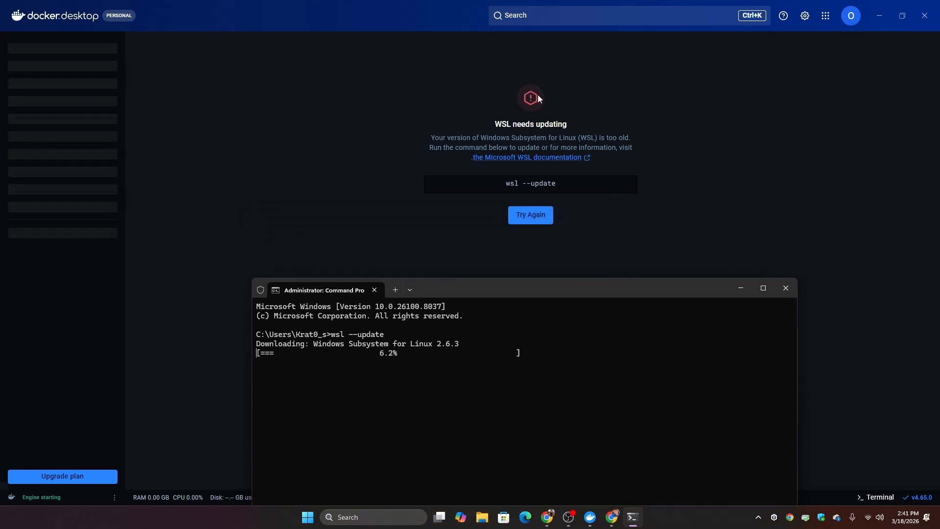
pyautogui.moveTo(510, 182)
pyautogui.moveTo(529, 294); pyautogui.dragTo(498, 148)
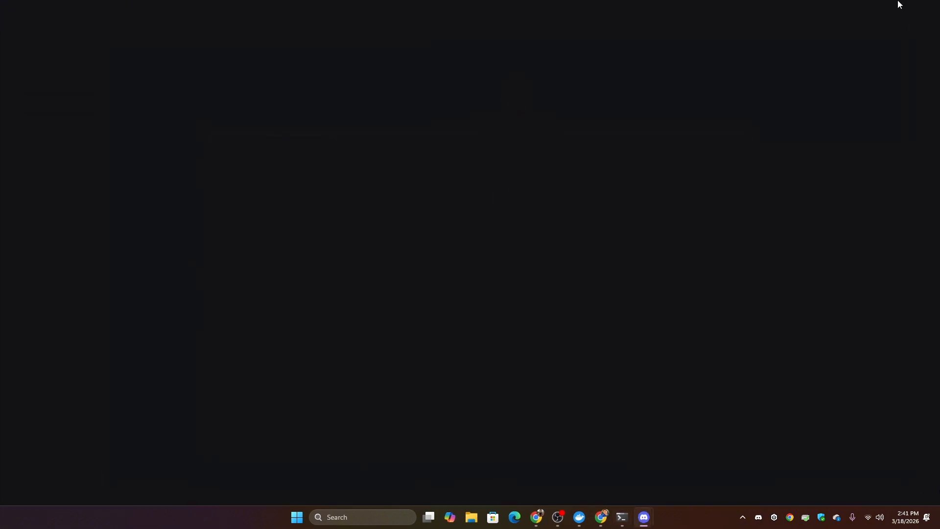
pyautogui.click(621, 522)
pyautogui.click(602, 520)
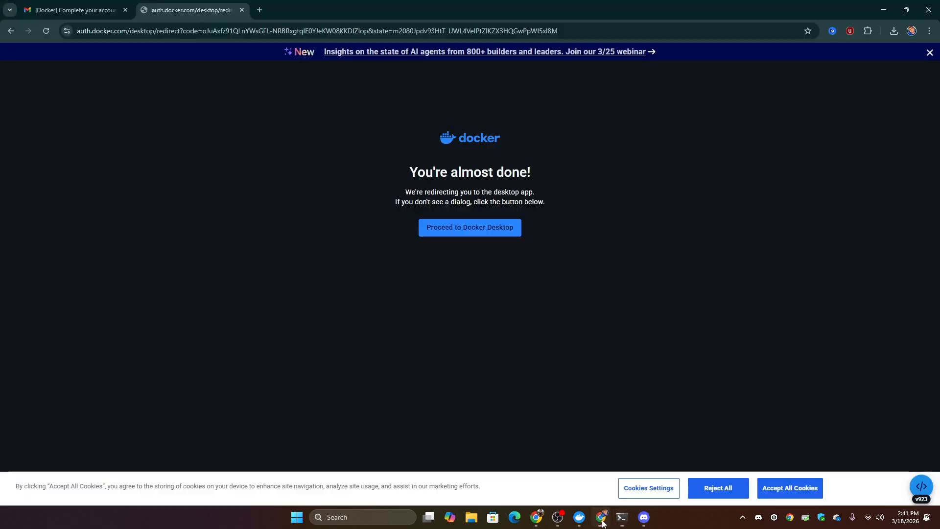
pyautogui.click(622, 518)
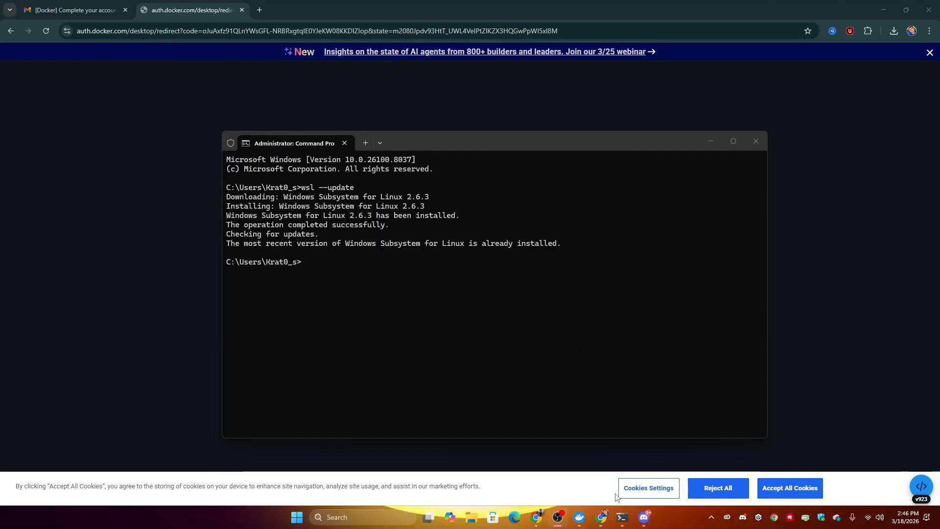
# Return to Docker Desktop, retry starting the Docker Engine, and minimize the window
pyautogui.click(579, 518)
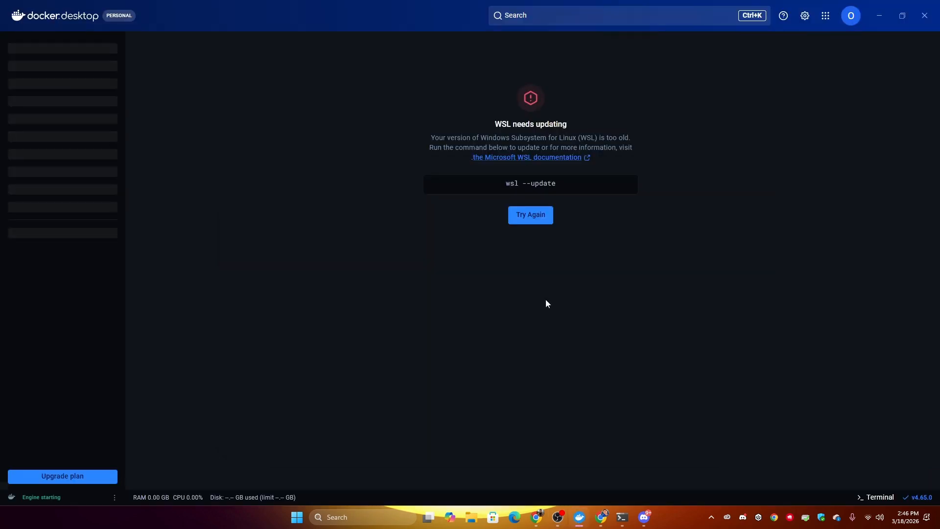
pyautogui.click(537, 217)
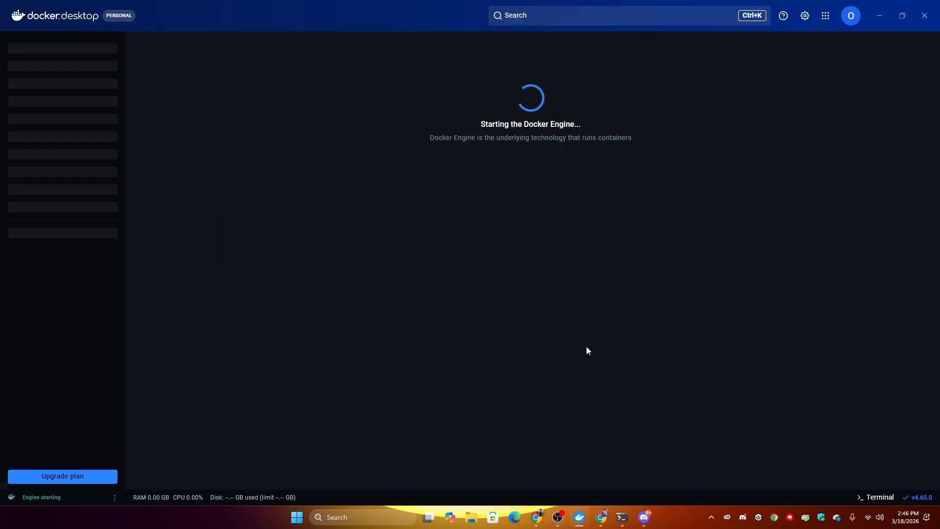
pyautogui.moveTo(375, 108); pyautogui.dragTo(413, 130)
pyautogui.click(881, 16)
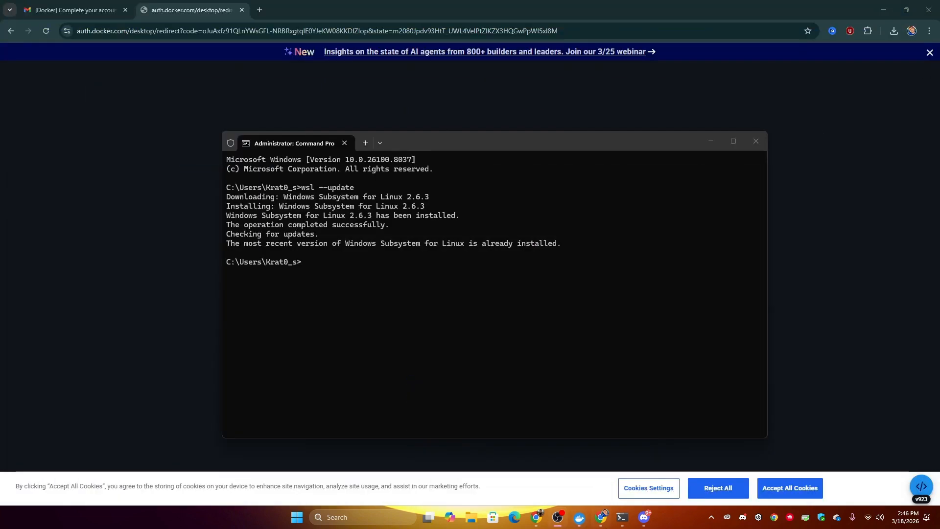
# Open Task Manager and check the virtualization status in the CPU performance details
pyautogui.rightClick(683, 519)
pyautogui.click(692, 479)
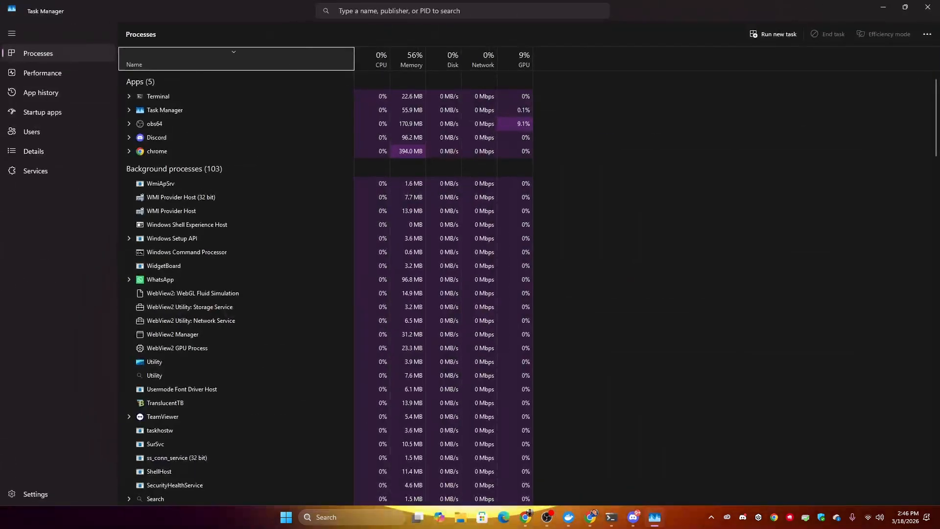
pyautogui.click(67, 72)
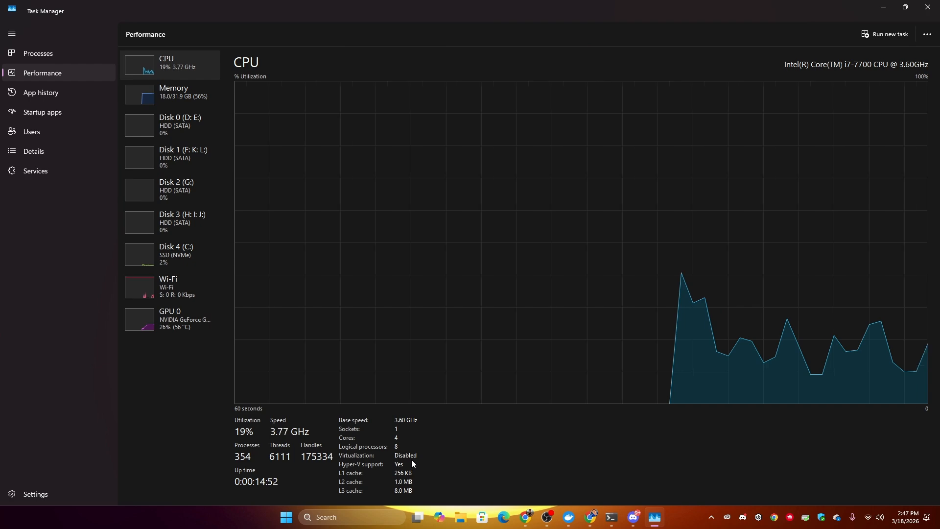
pyautogui.click(883, 7)
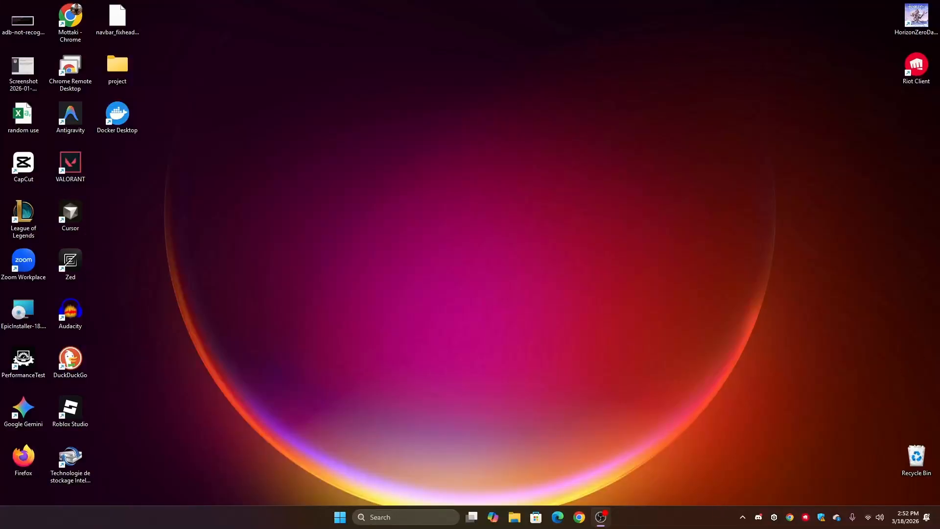
# Recheck the CPU virtualization status in Task Manager's performance details after the restart, and minimize Task Manager
pyautogui.rightClick(692, 522)
pyautogui.click(722, 481)
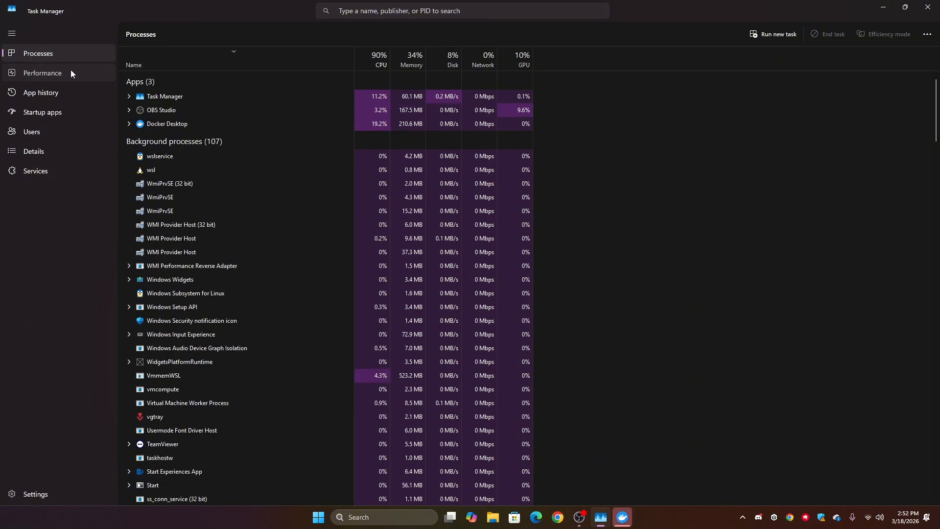
pyautogui.click(71, 71)
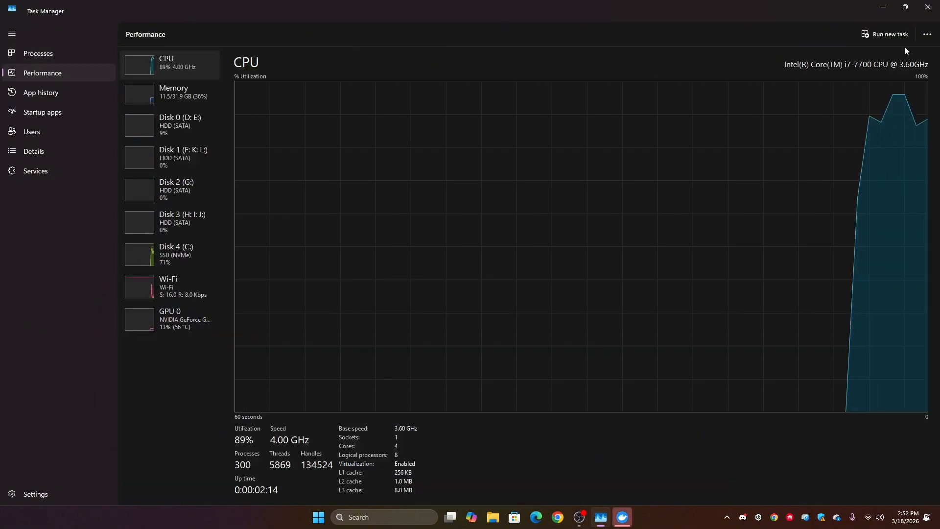
pyautogui.click(883, 7)
pyautogui.click(739, 91)
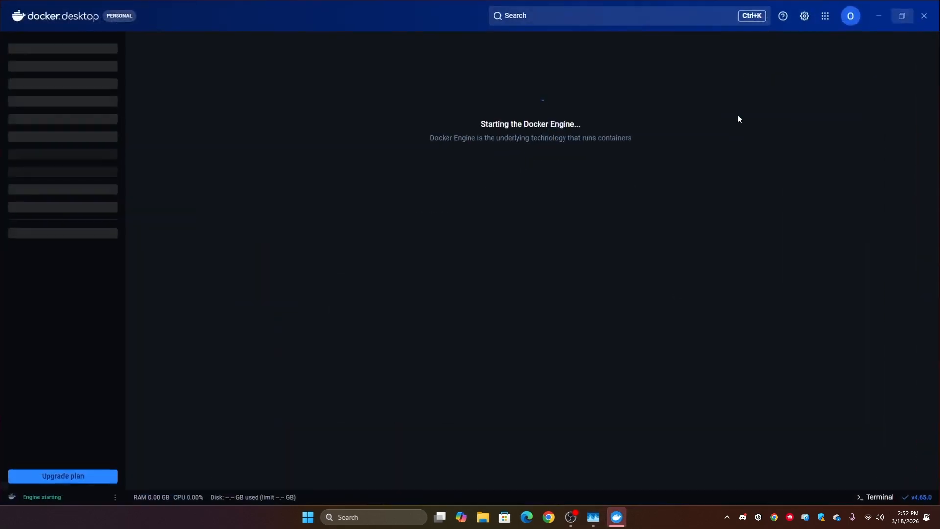
pyautogui.moveTo(635, 138); pyautogui.dragTo(419, 111)
pyautogui.click(321, 139)
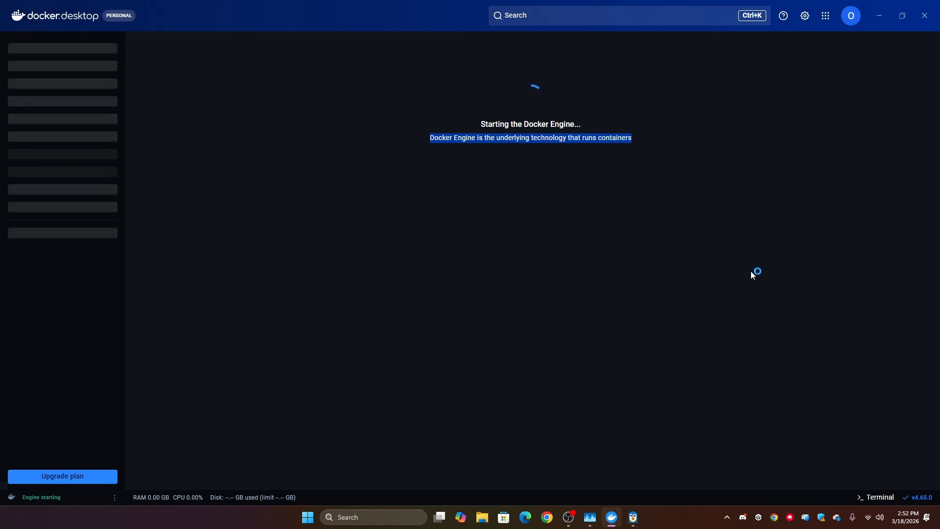
pyautogui.click(752, 271)
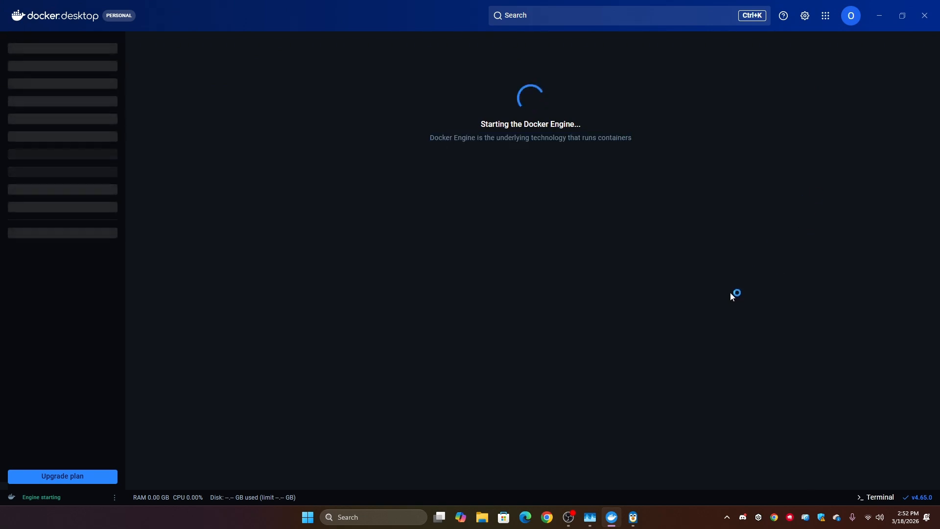
pyautogui.moveTo(730, 292); pyautogui.dragTo(464, 127)
pyautogui.click(369, 112)
pyautogui.moveTo(240, 43); pyautogui.dragTo(691, 170)
pyautogui.click(735, 219)
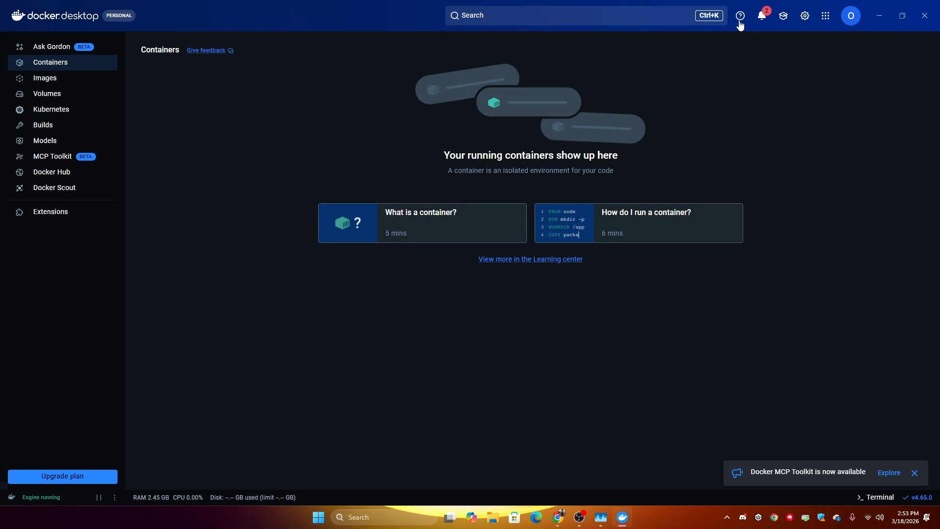
# View the Docker Desktop notifications and close the notification list
pyautogui.click(762, 16)
pyautogui.click(922, 50)
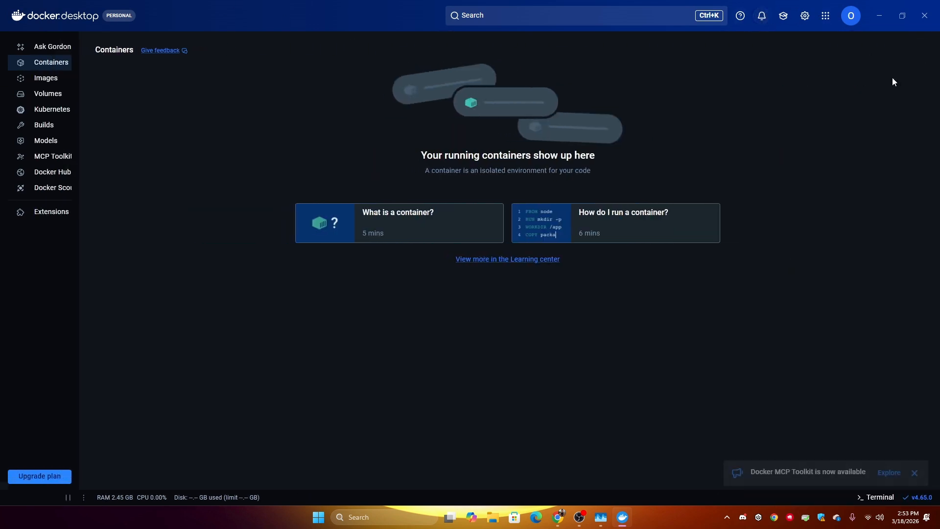